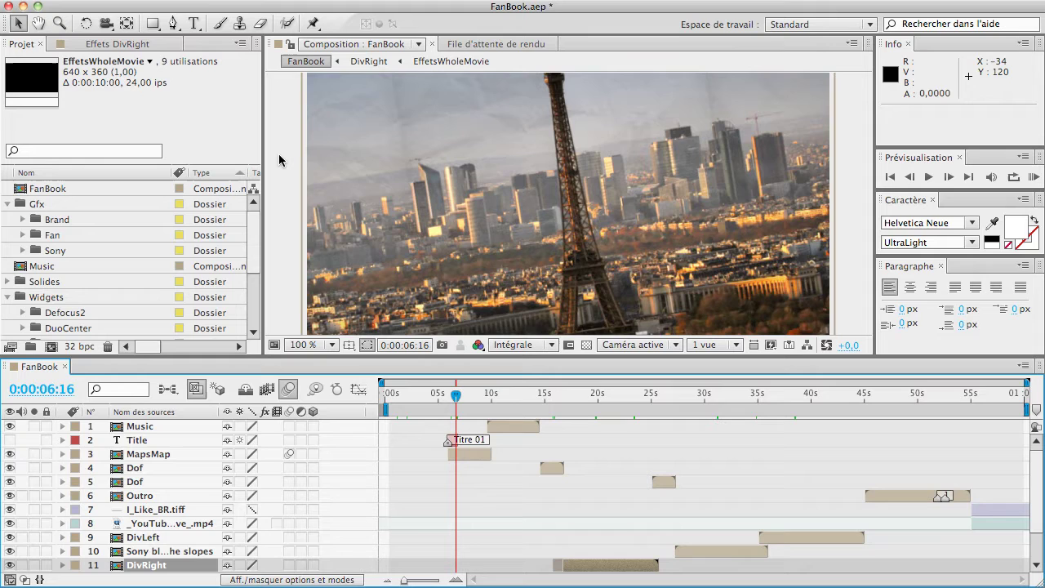
Step: Select the Title layer, then the FanBook composition in the Project panel
left_click(136, 442)
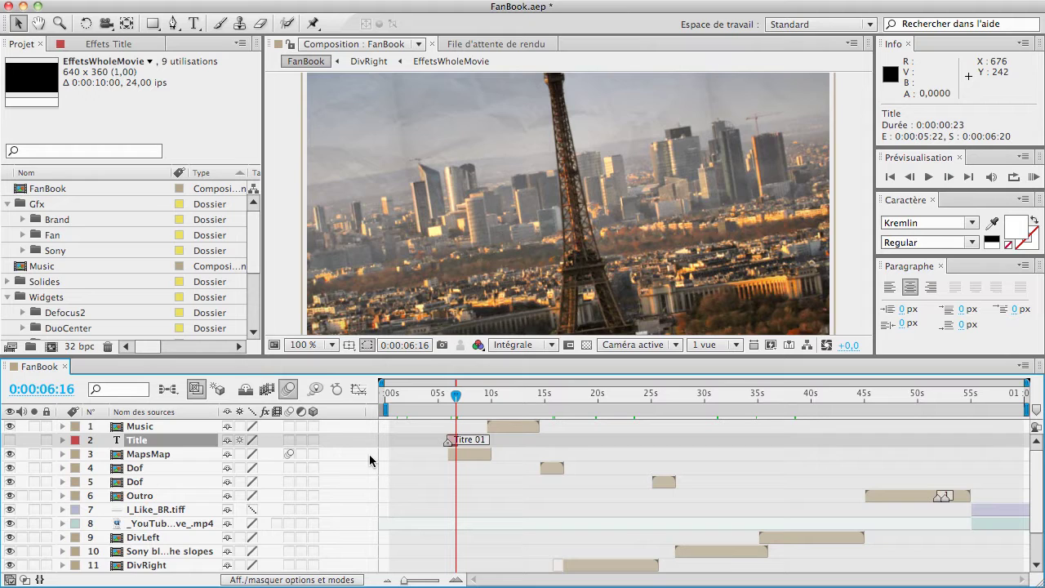
left_click(70, 190)
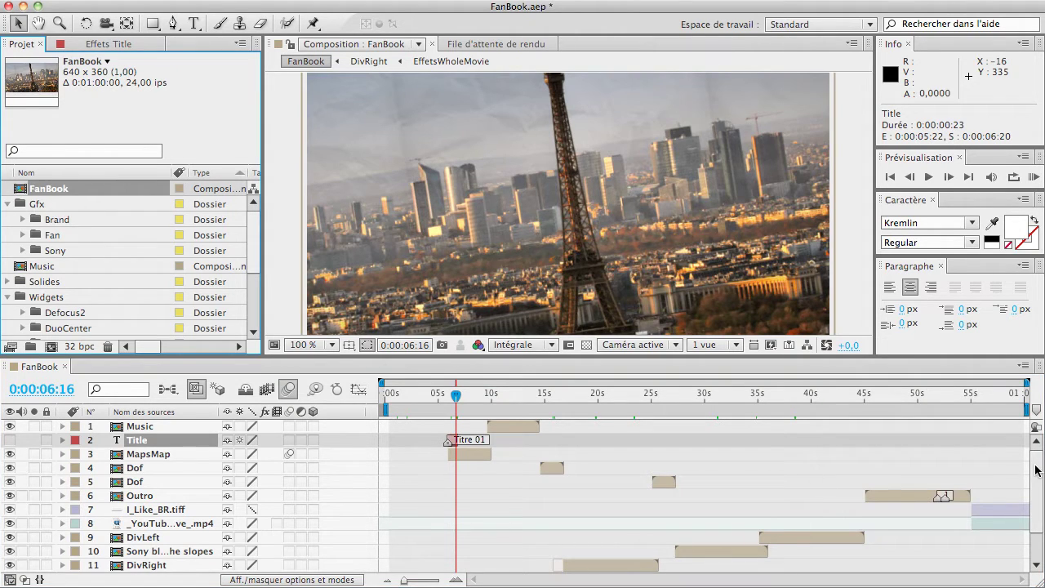
scroll(1037, 471, "down", 3)
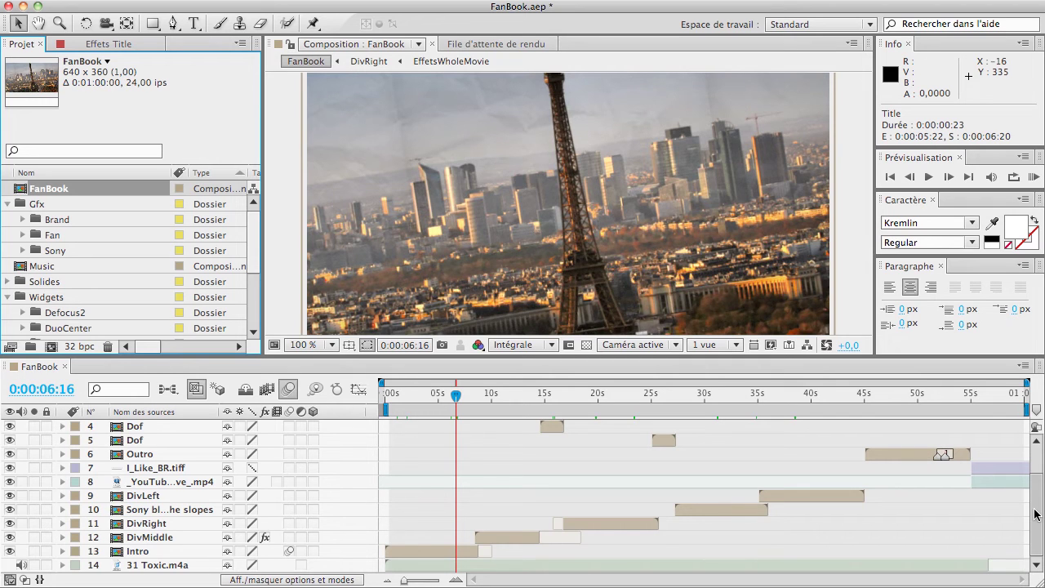
scroll(1037, 490, "up", 3)
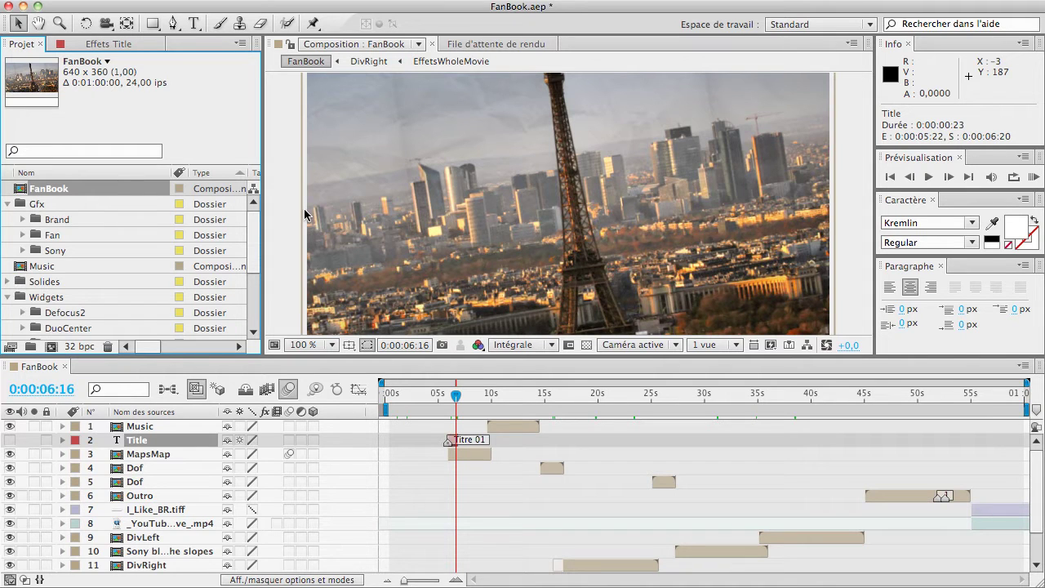
Step: Launch XmlGibson_CS4.jsxbin from the Fenêtre menu and dock its panel right over the viewer
left_click(585, 1)
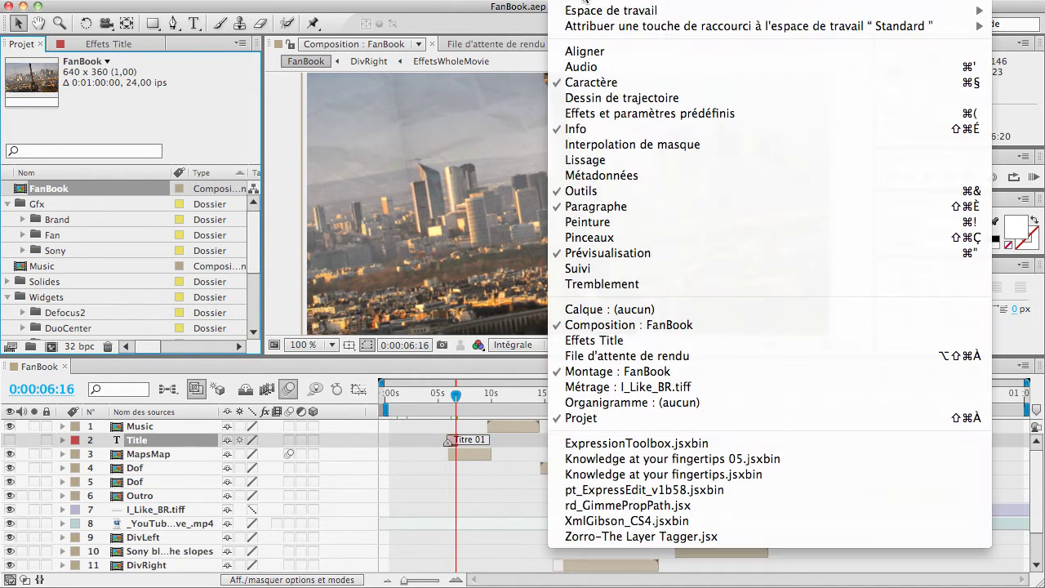
left_click(628, 526)
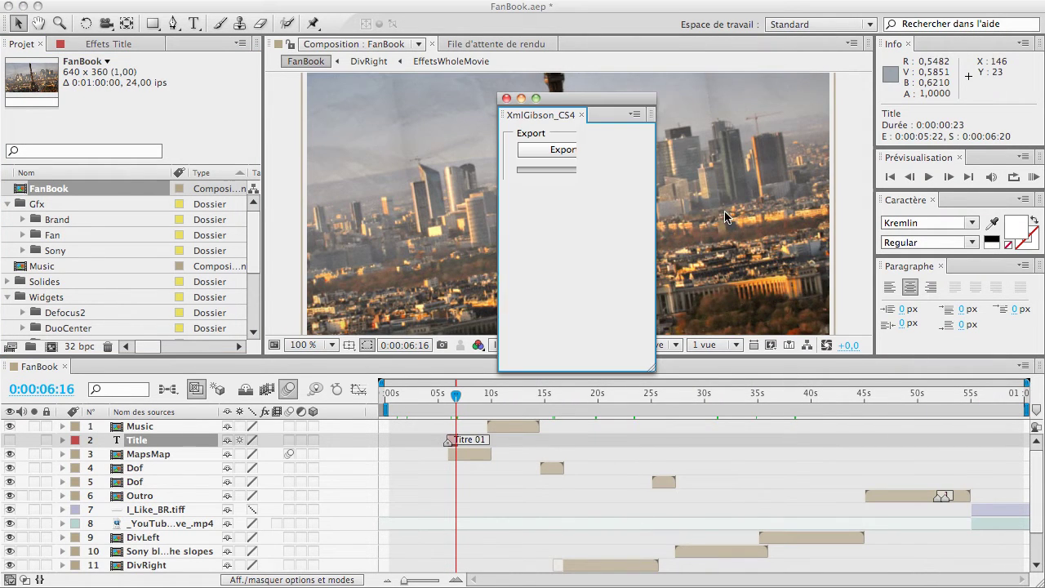
left_click_drag(621, 101, 720, 106)
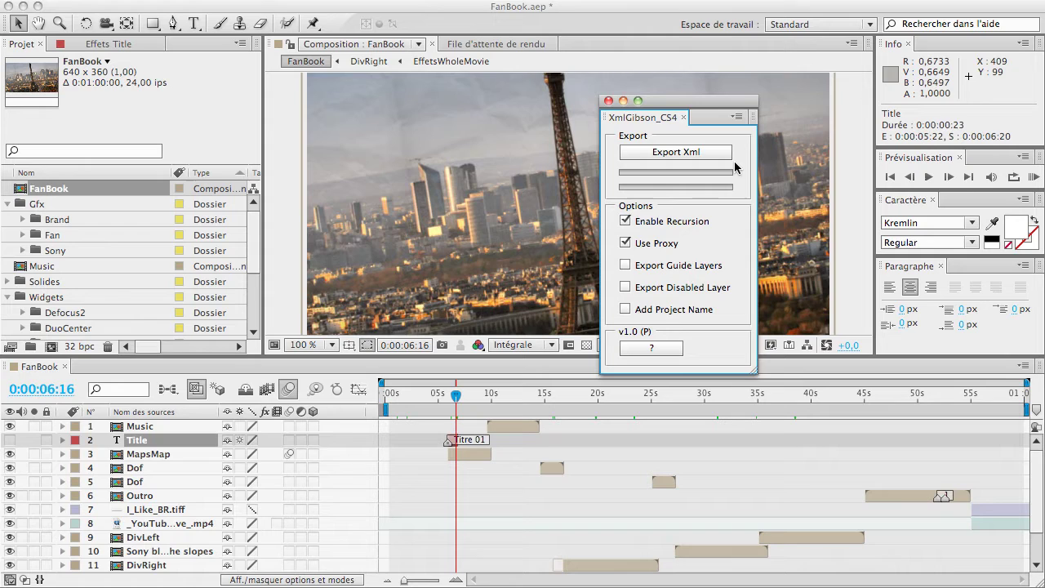
key("F2")
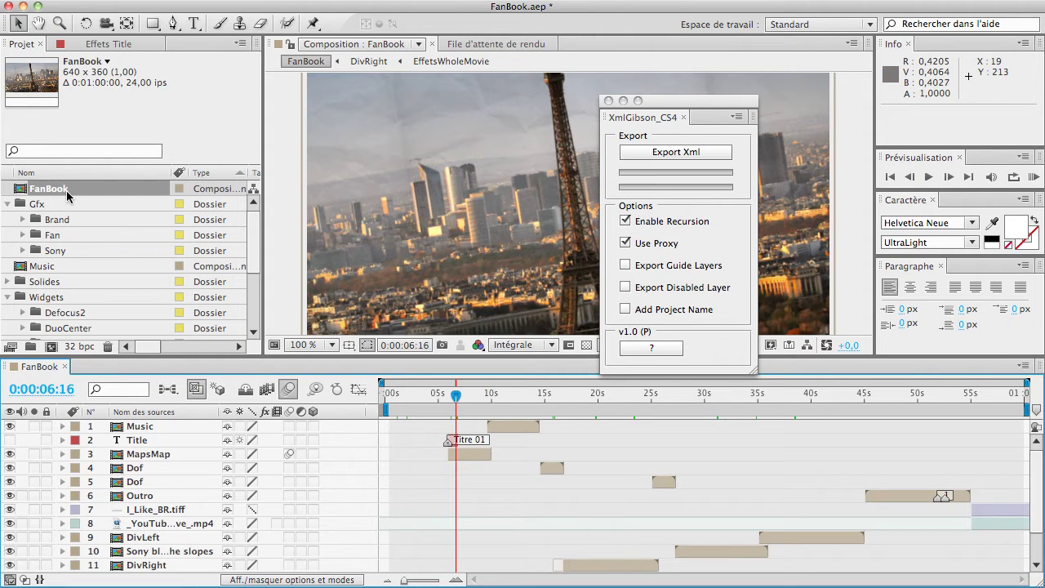
left_click(143, 456)
double_click(143, 456)
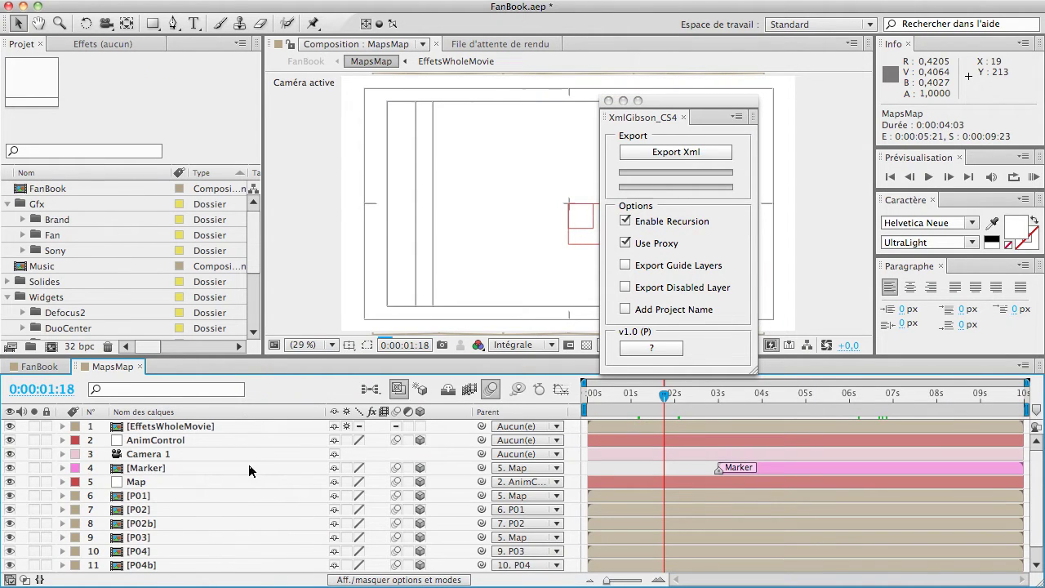
scroll(142, 494, "down", 1)
double_click(143, 496)
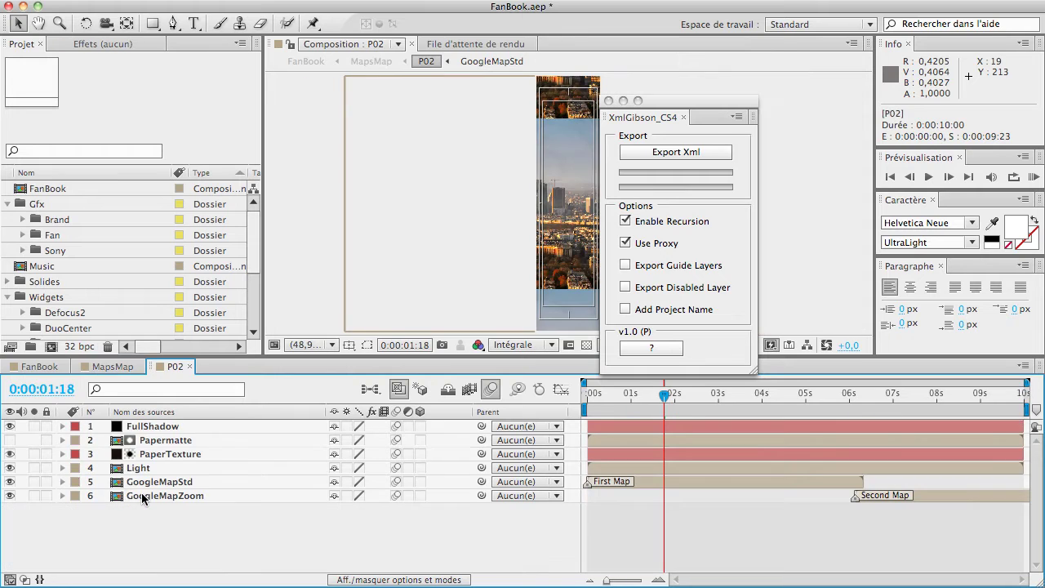
double_click(171, 483)
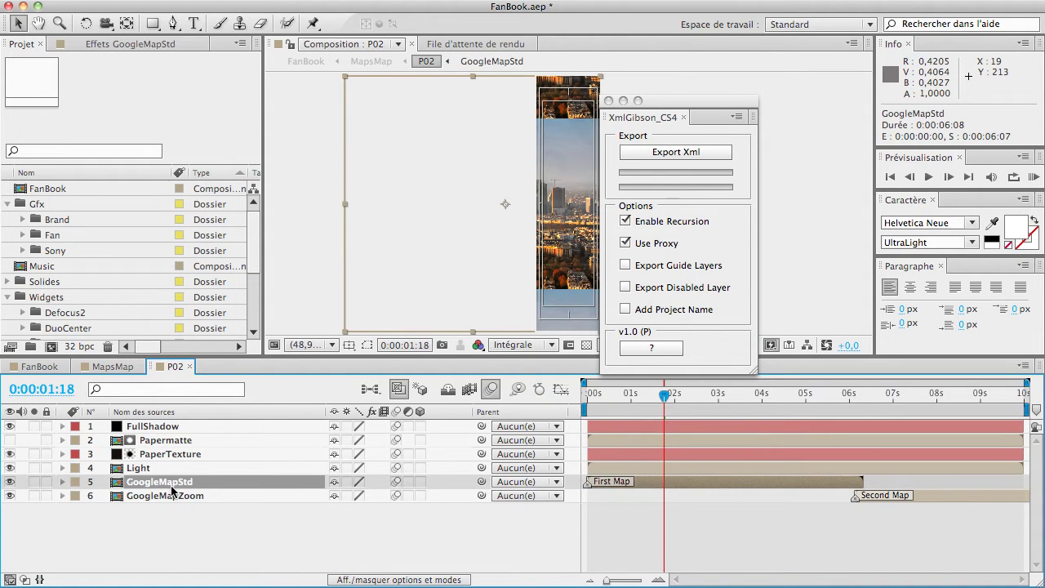
left_click(286, 367)
left_click(188, 366)
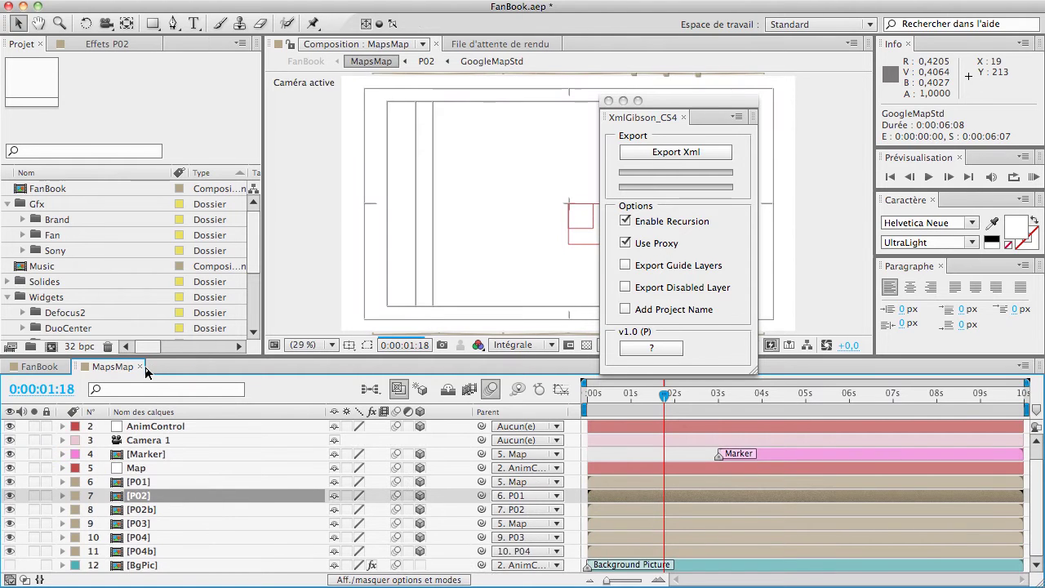
left_click(145, 366)
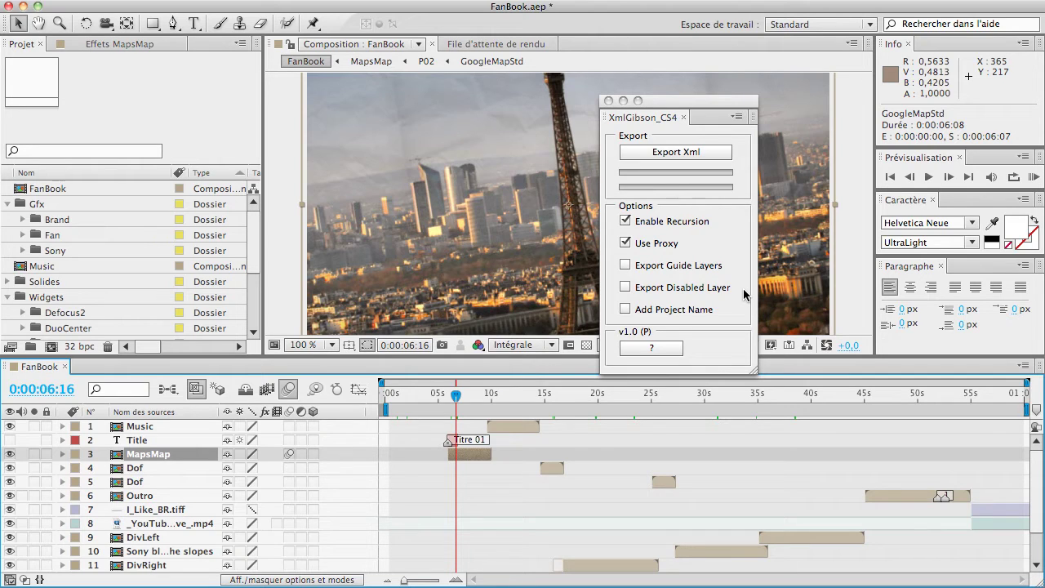
left_click(138, 442)
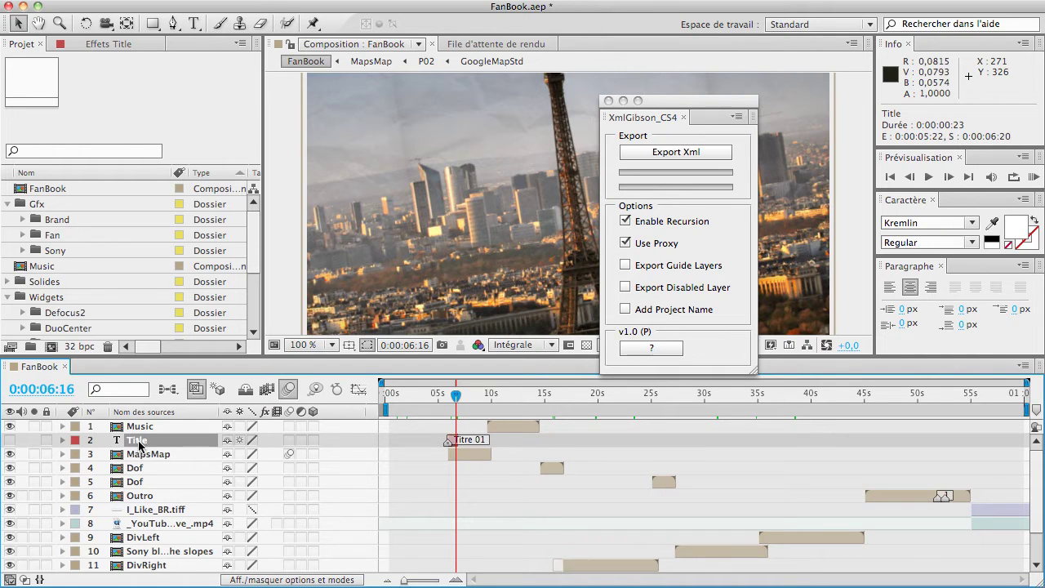
left_click(736, 316)
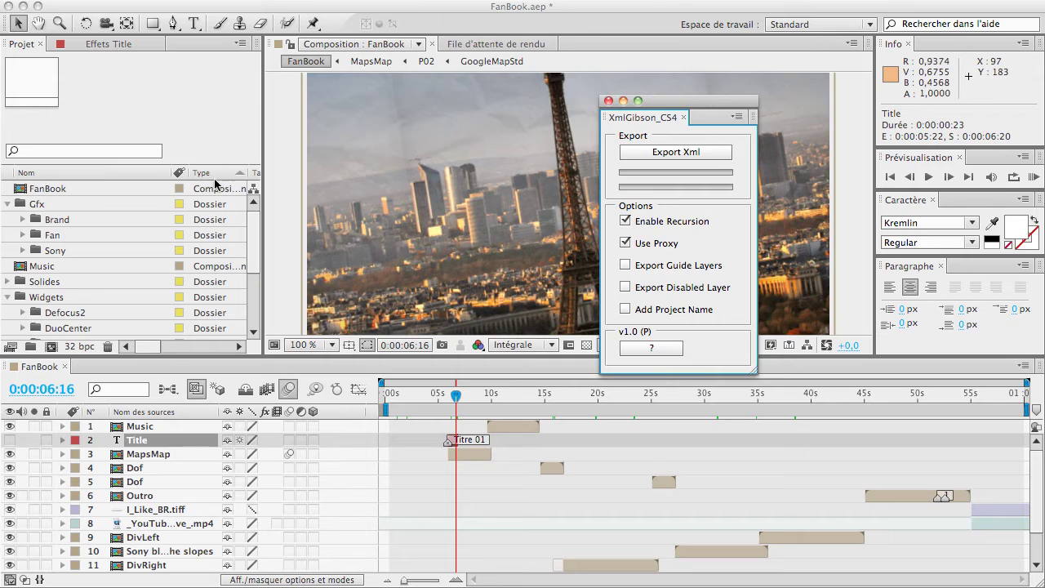
left_click(56, 188)
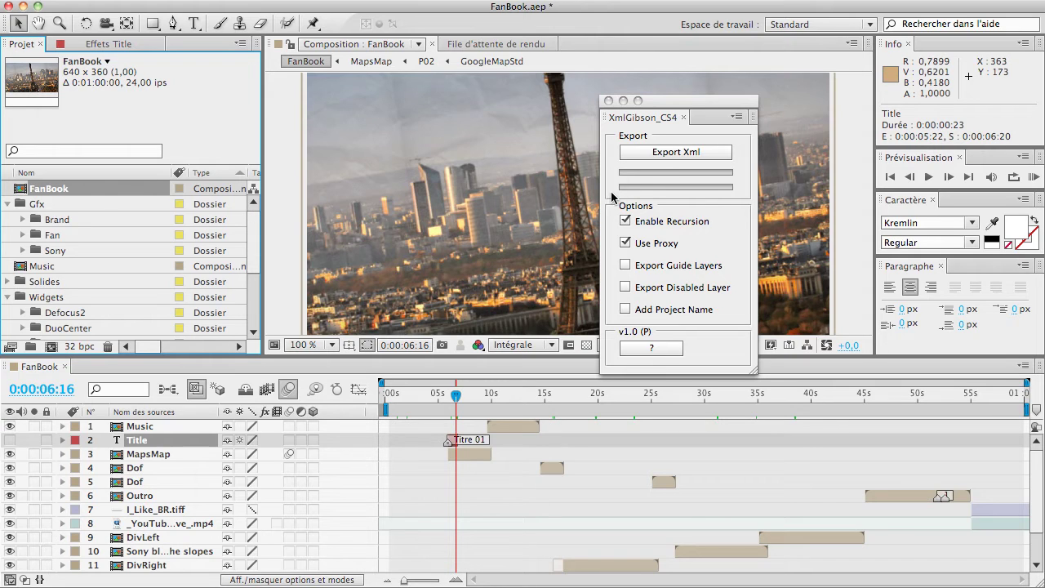
Step: Run Export Xml and save FanBook.xml into a new folder named XML
left_click(680, 153)
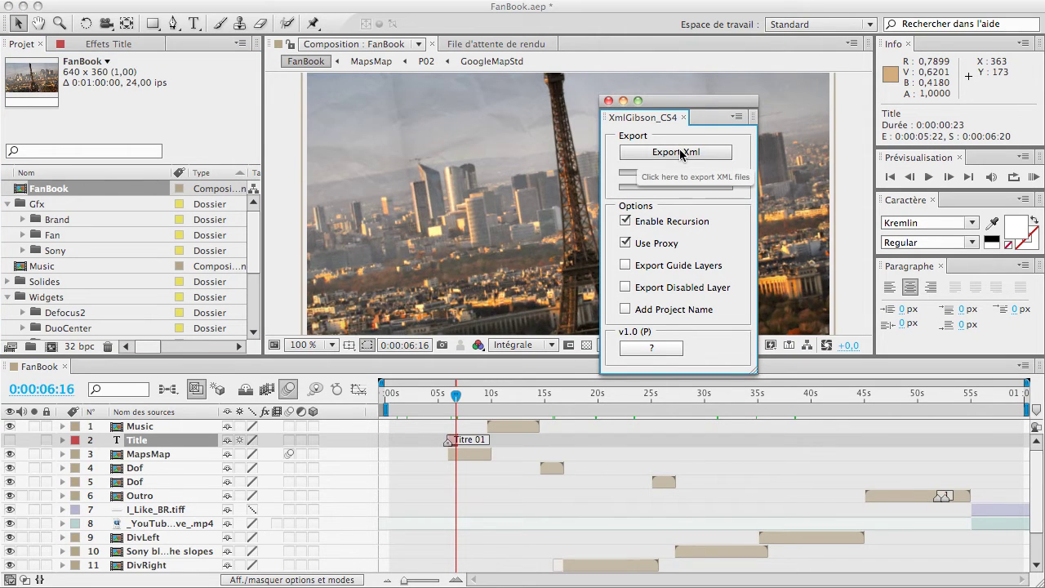
left_click(691, 156)
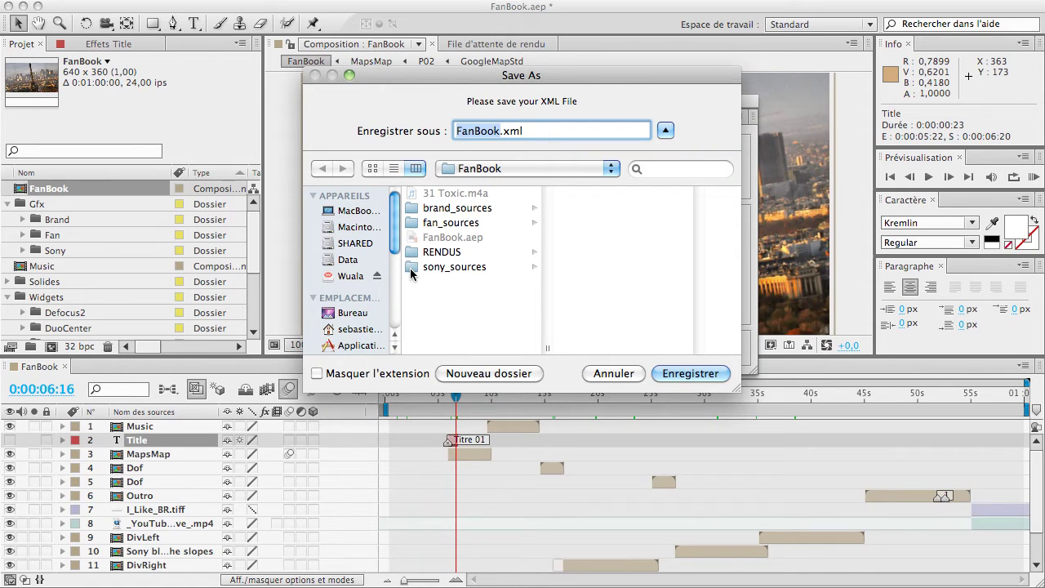
left_click(505, 374)
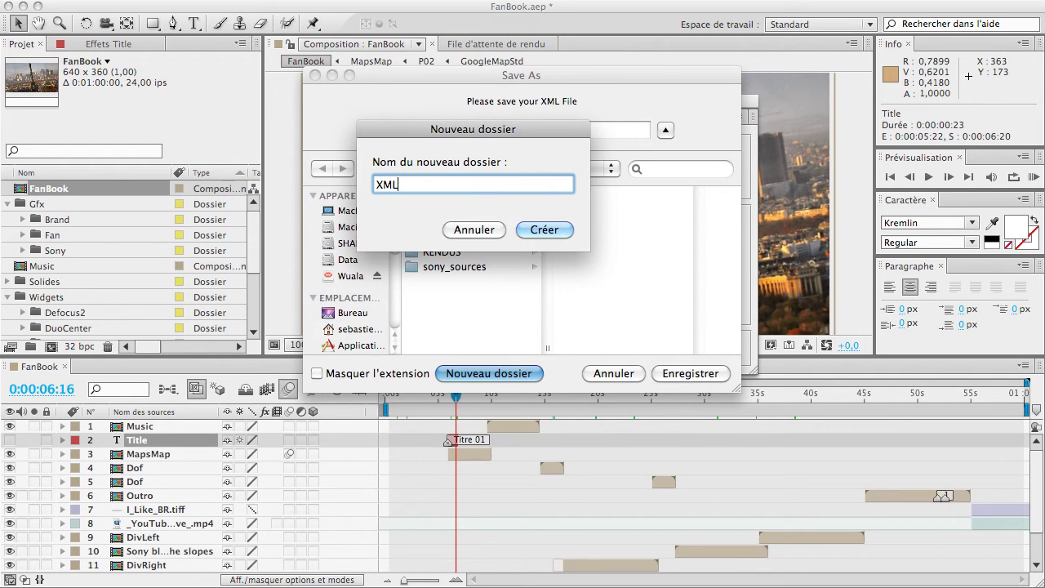
left_click(544, 230)
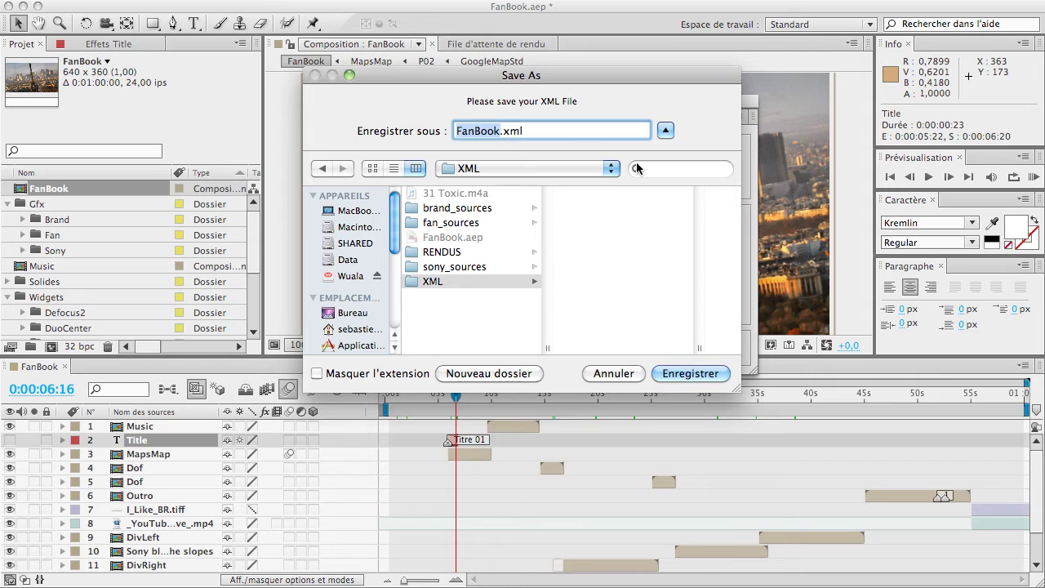
left_click(689, 373)
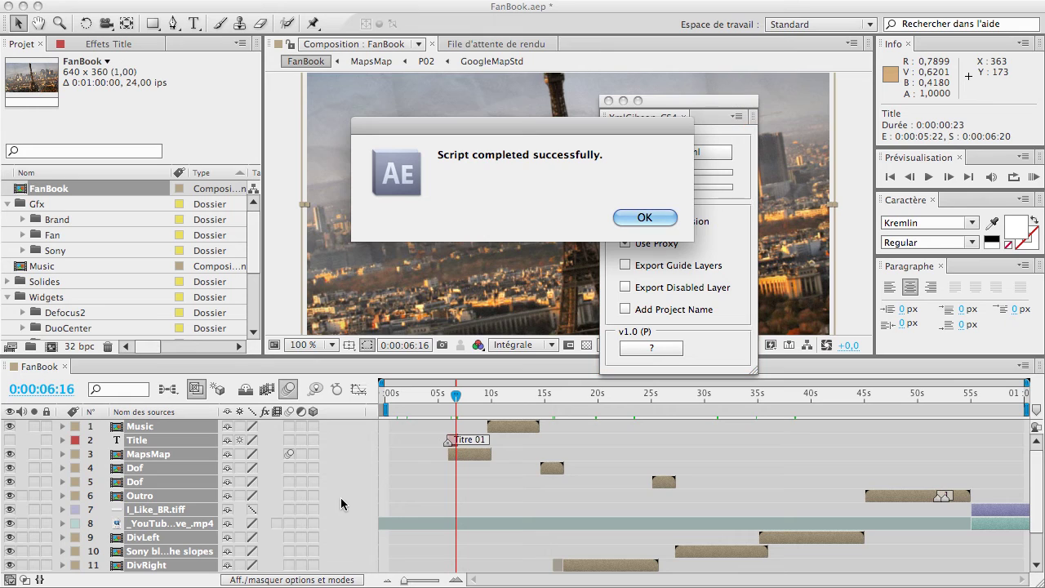
Step: Dismiss the 'Script completed successfully.' alert with OK
left_click(628, 217)
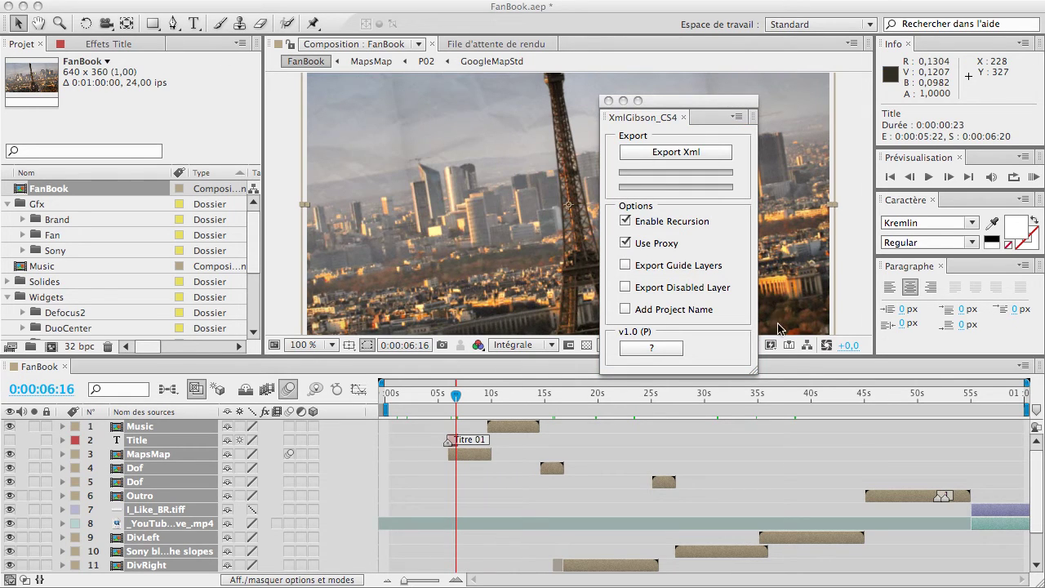
Step: Open the FanBook project folder's XML subfolder in Finder to list the exported files
left_click(888, 575)
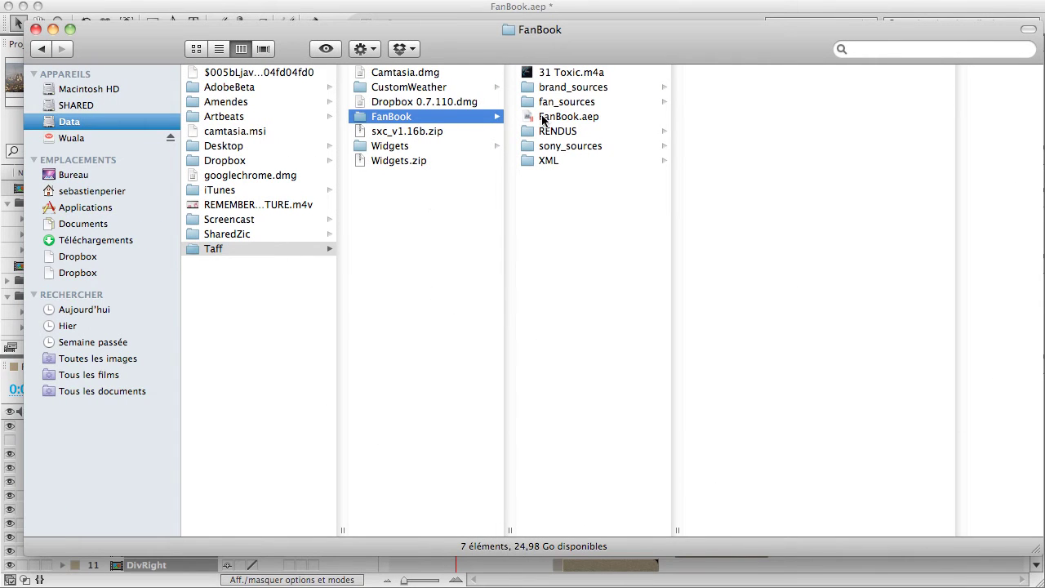
left_click(552, 163)
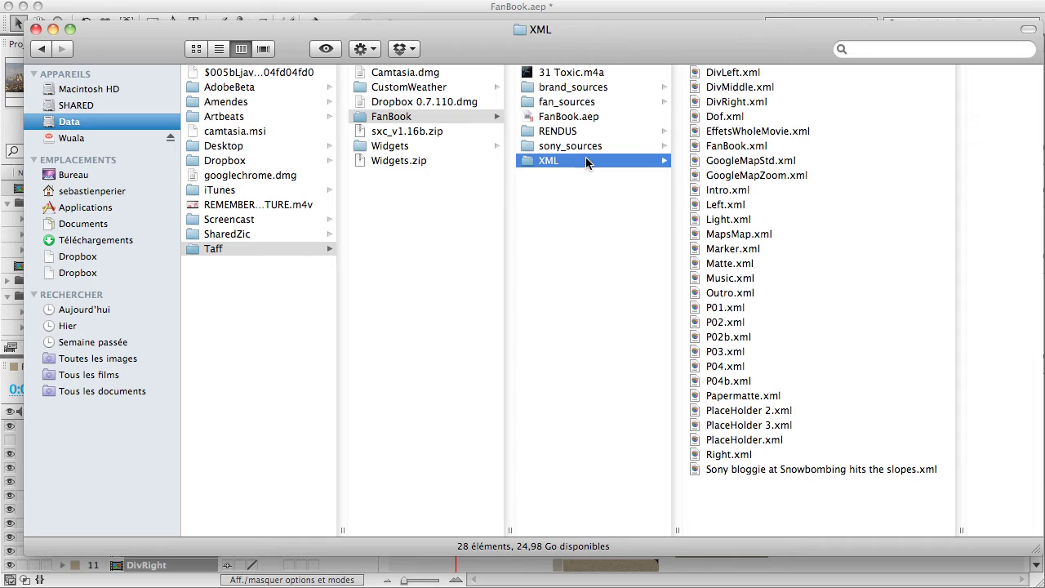
left_click_drag(728, 41, 442, 51)
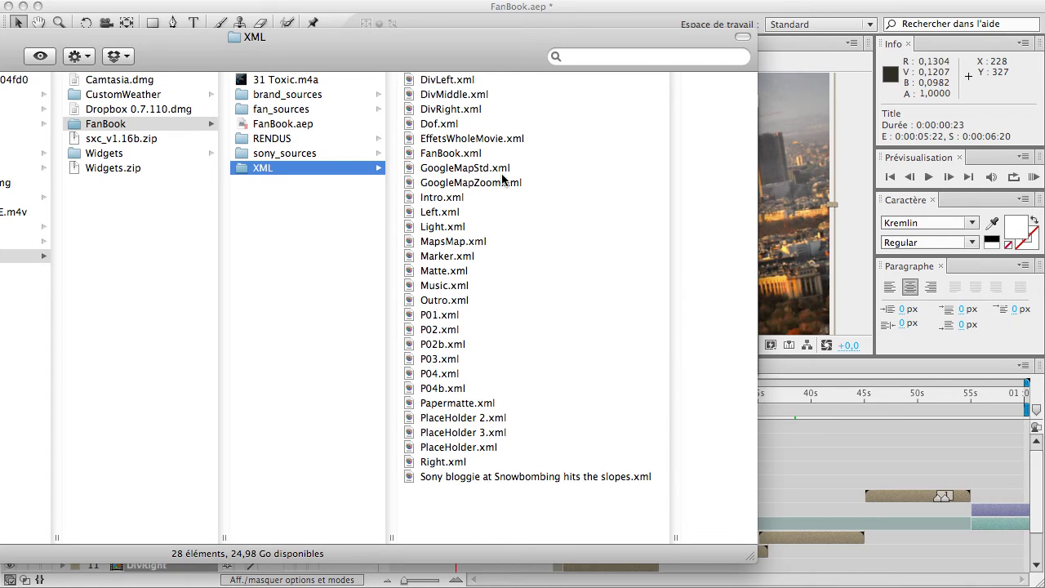
Step: Open FanBook.xml with TextEdit via Ouvrir avec > Autre…
left_click(464, 154)
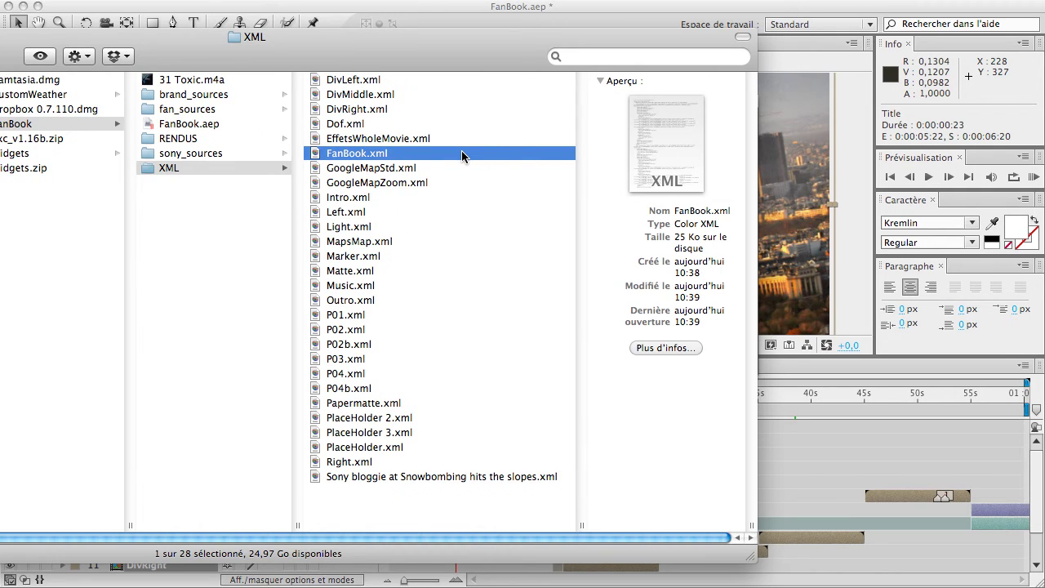
right_click(463, 155)
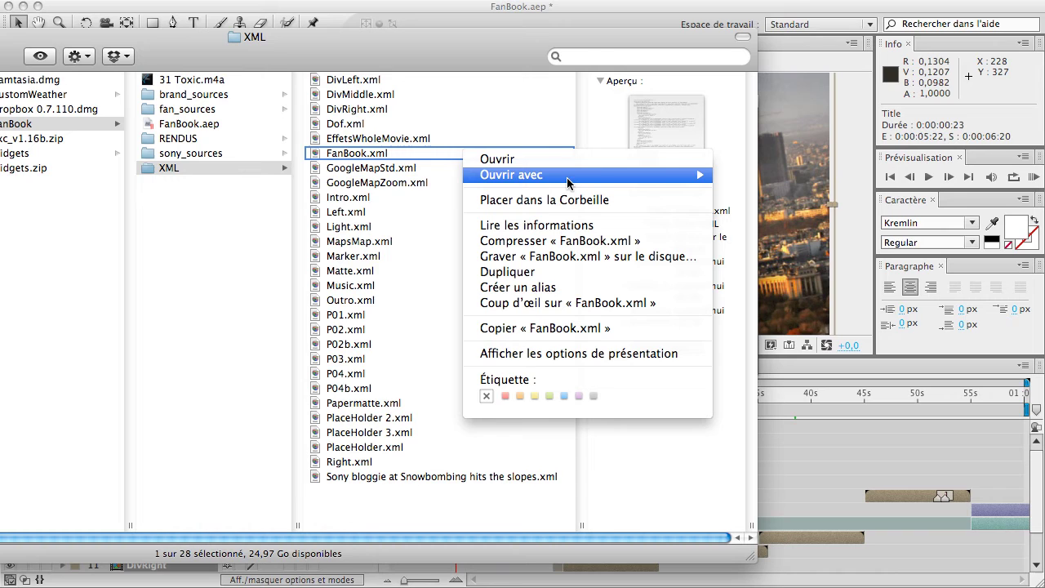
mouse_move(702, 175)
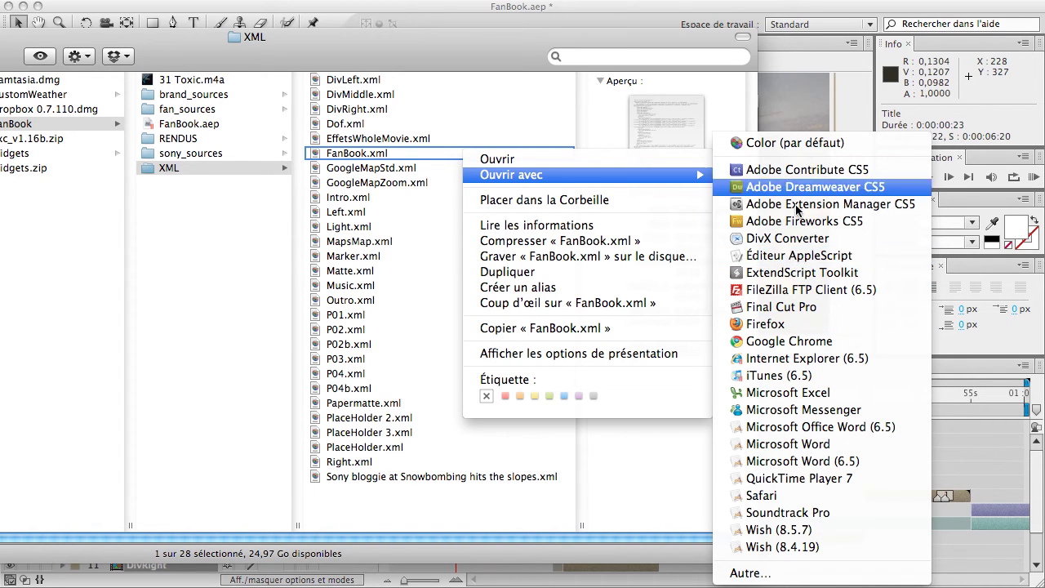
left_click(775, 575)
key("Escape")
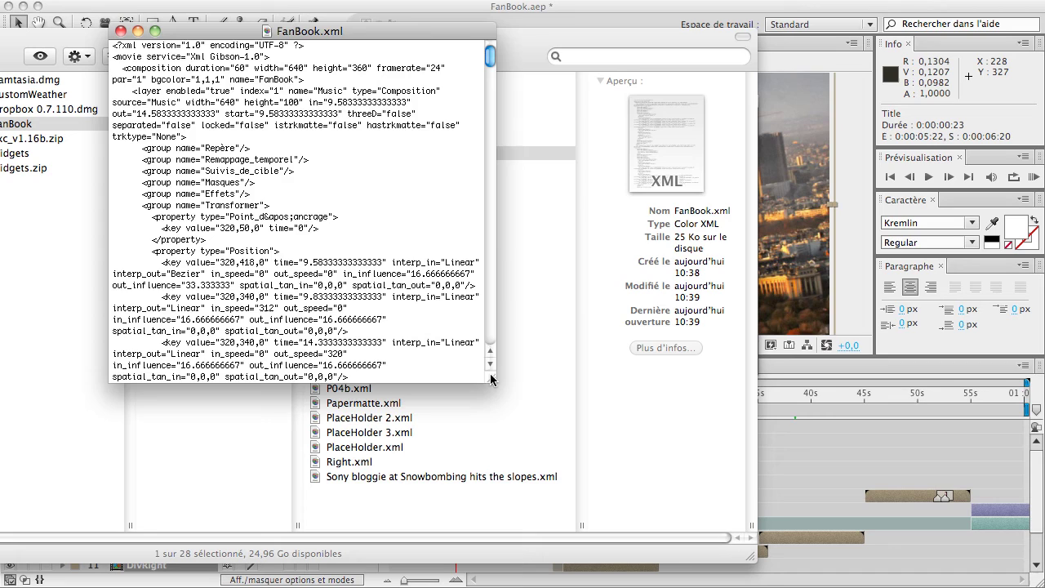
Step: Enlarge the TextEdit window, scroll through FanBook.xml layers 1 to 11, then close the document
left_click_drag(490, 378, 1033, 562)
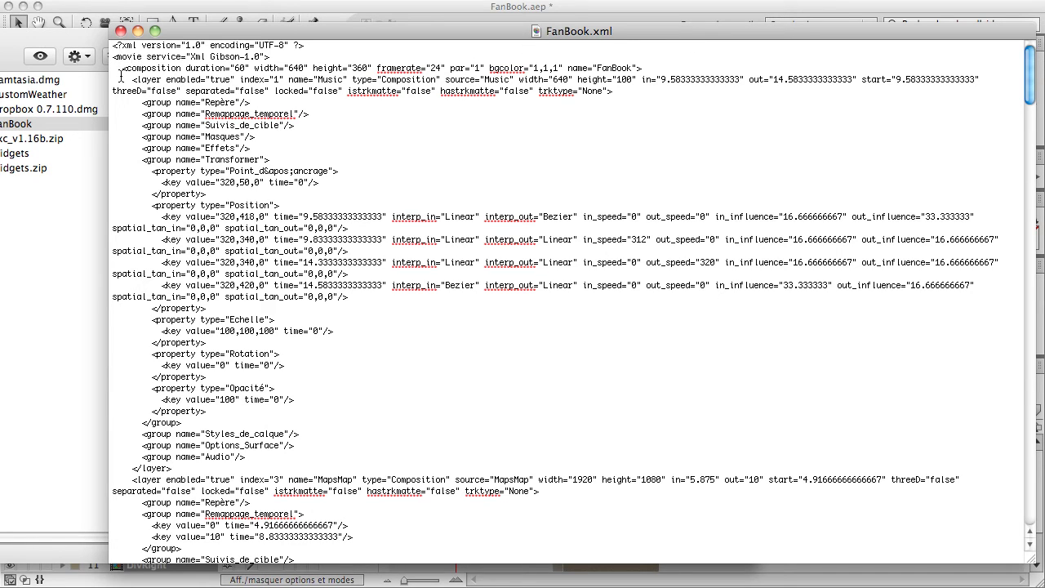
left_click_drag(118, 70, 143, 69)
left_click(239, 71)
scroll(651, 359, "down", 20)
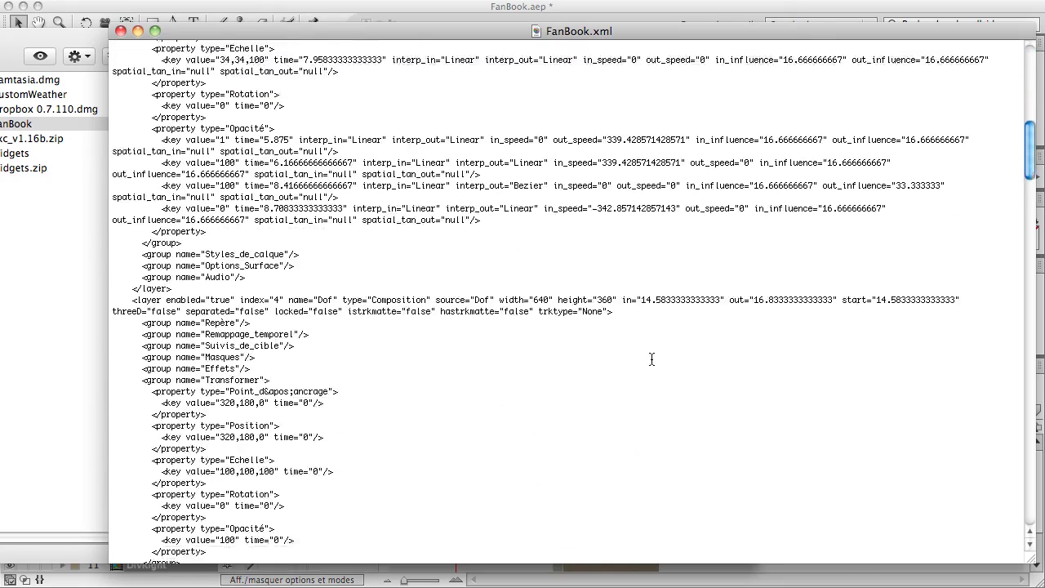
scroll(651, 359, "down", 20)
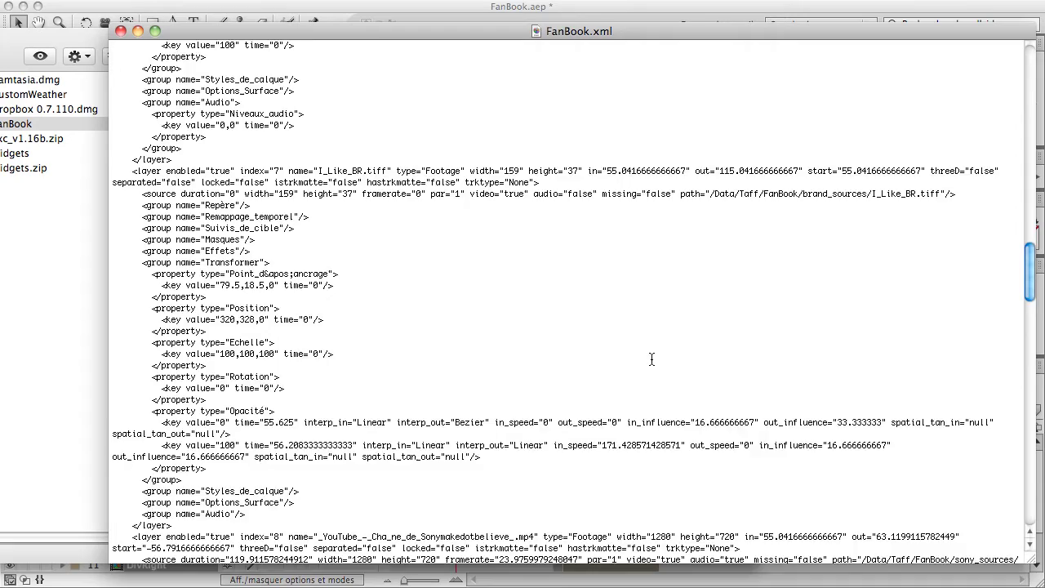
scroll(651, 359, "down", 18)
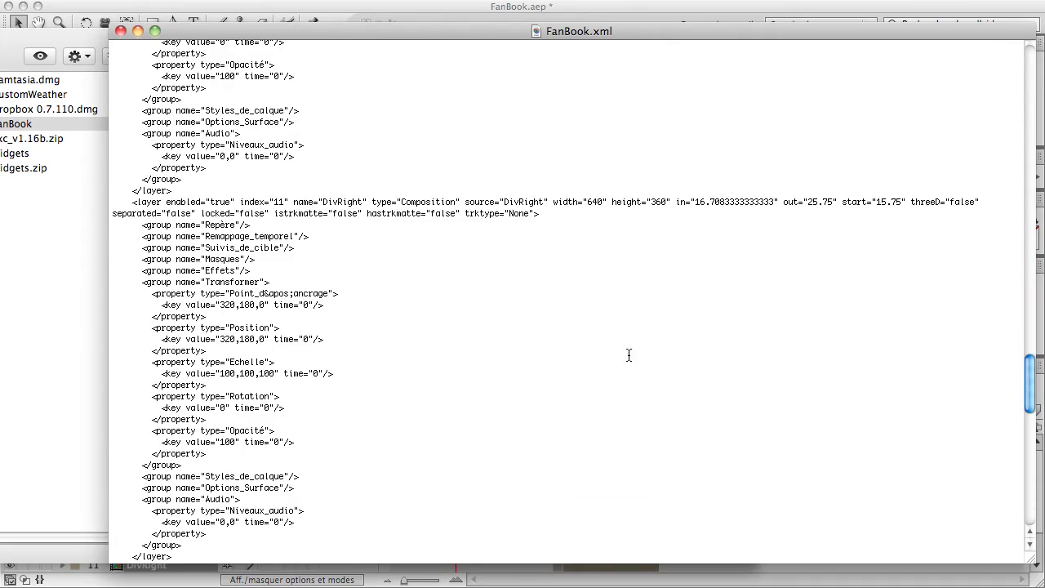
left_click(120, 31)
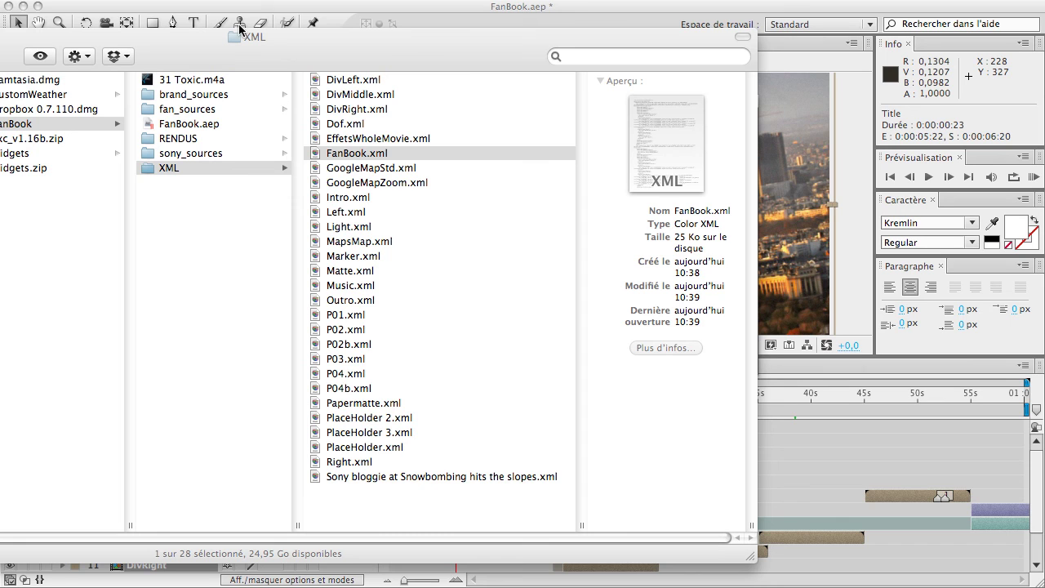
Step: Close the Finder XML folder window and bring the XmlGibson_CS4 panel to the front
left_click_drag(245, 39, 522, 58)
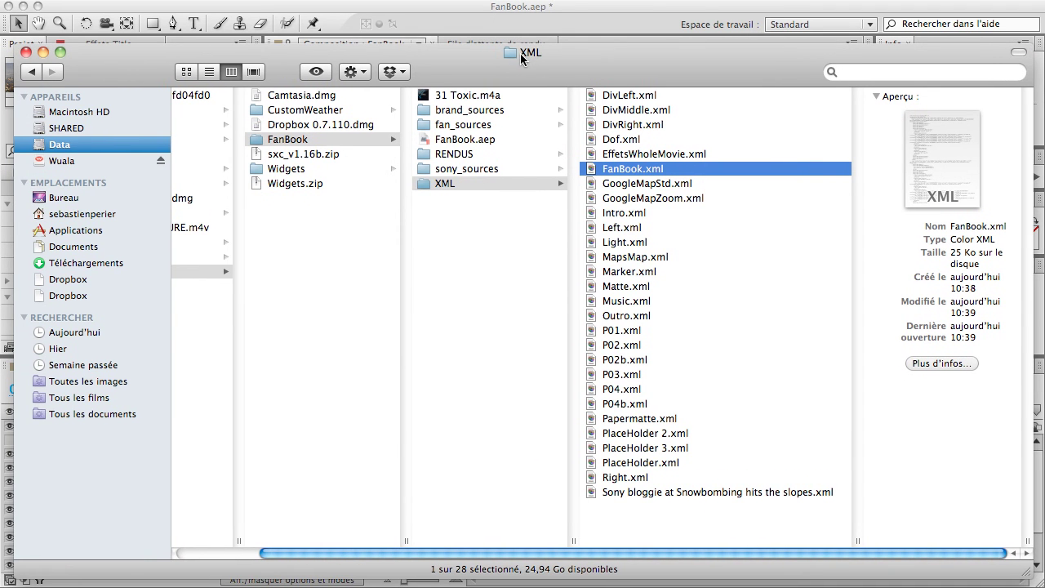
left_click(25, 51)
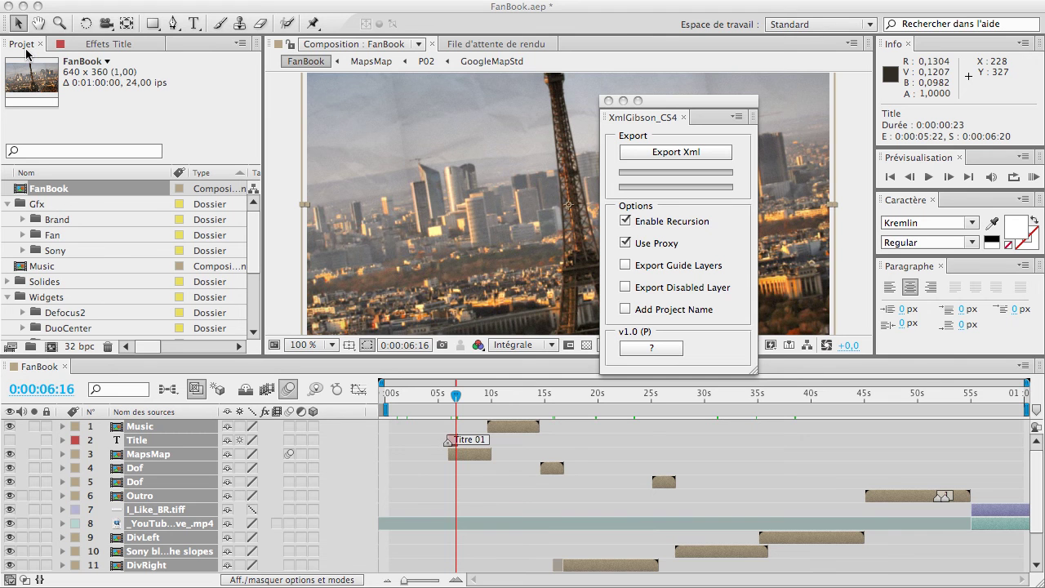
left_click(666, 102)
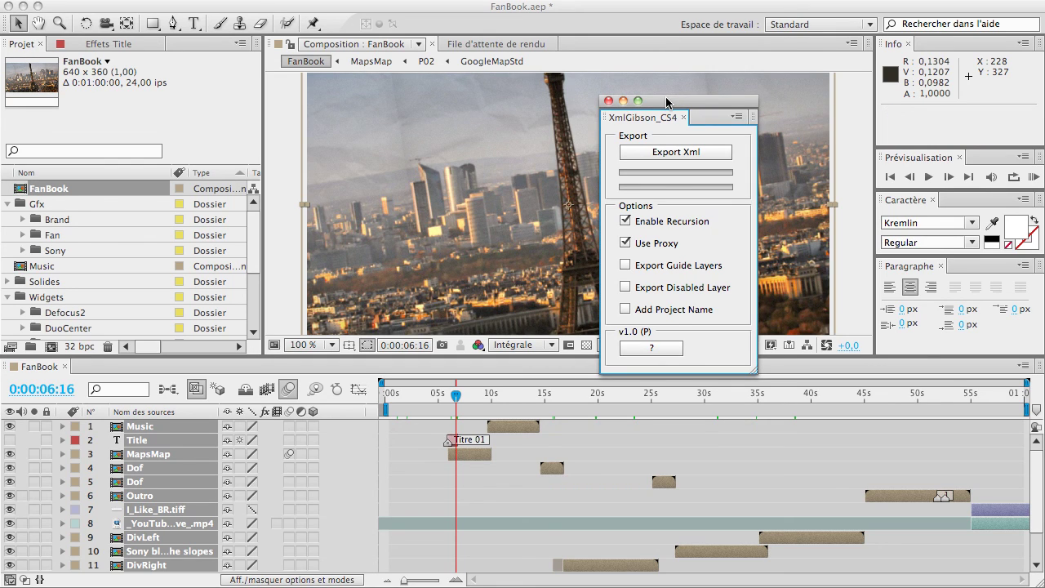